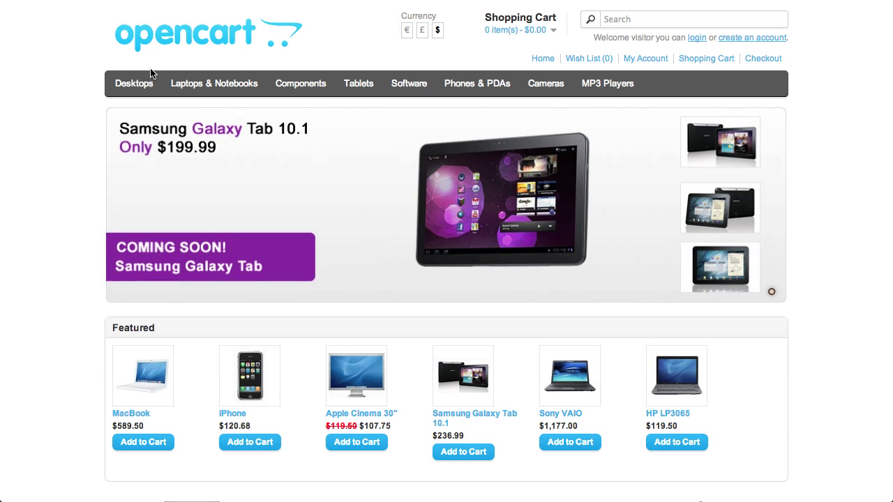
Scroll the storefront home page and point out the Featured product block.
scroll(150, 73, down, 3)
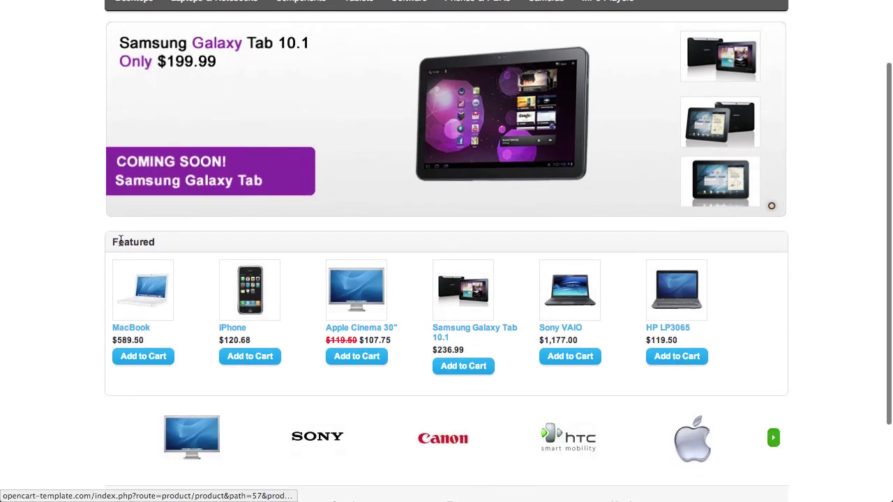
drag(100, 237, 747, 378)
click(801, 308)
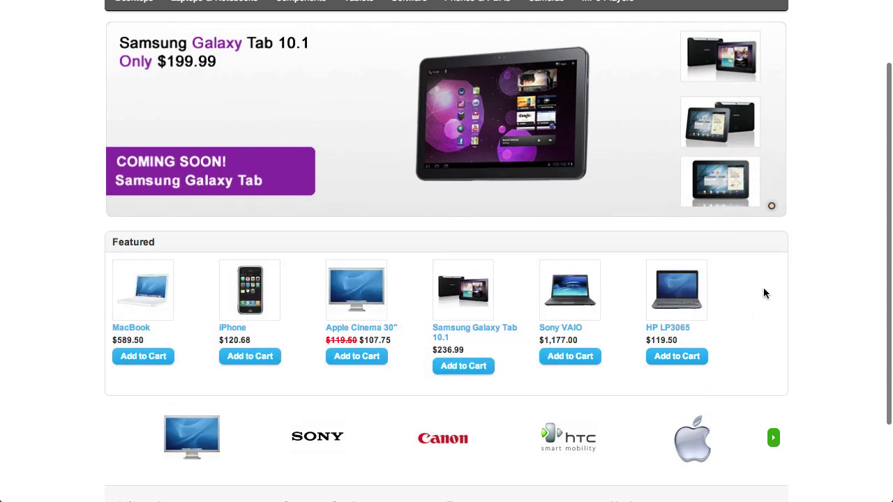
scroll(763, 293, down, 3)
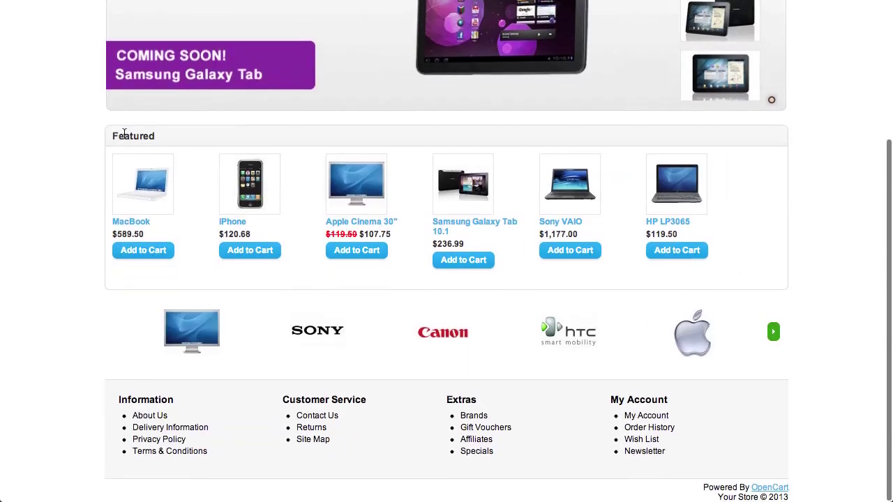
drag(110, 135, 182, 134)
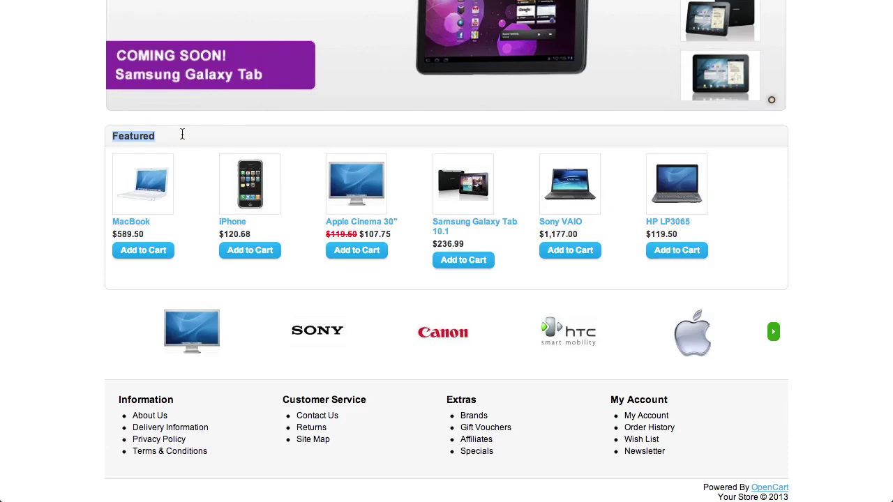
scroll(77, 168, up, 5)
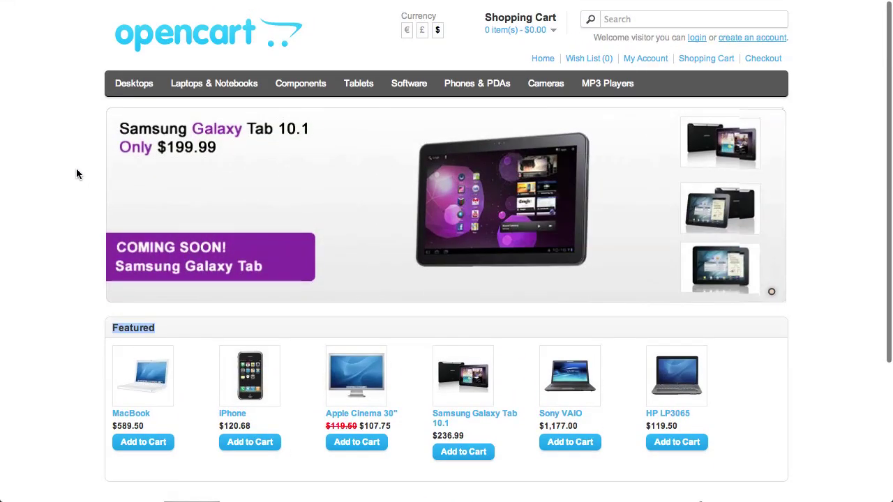
Go to the Desktops category page and point out the Categories heading in the left column.
click(129, 84)
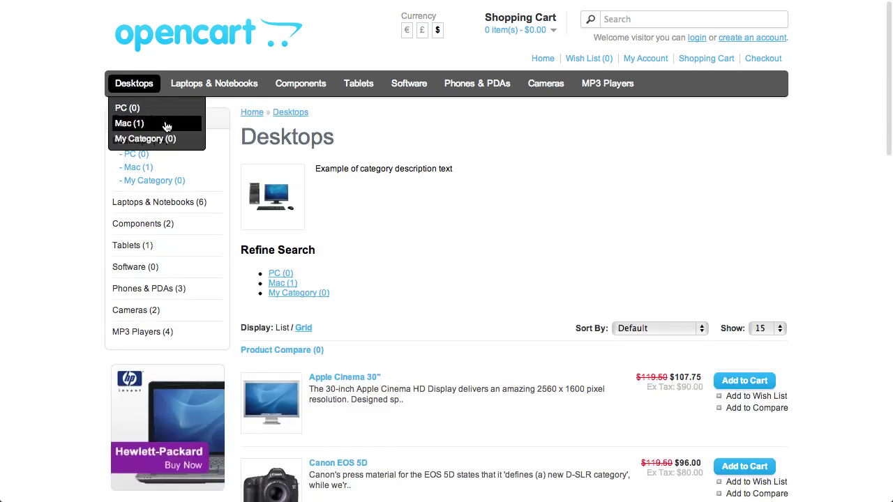
drag(111, 118, 181, 117)
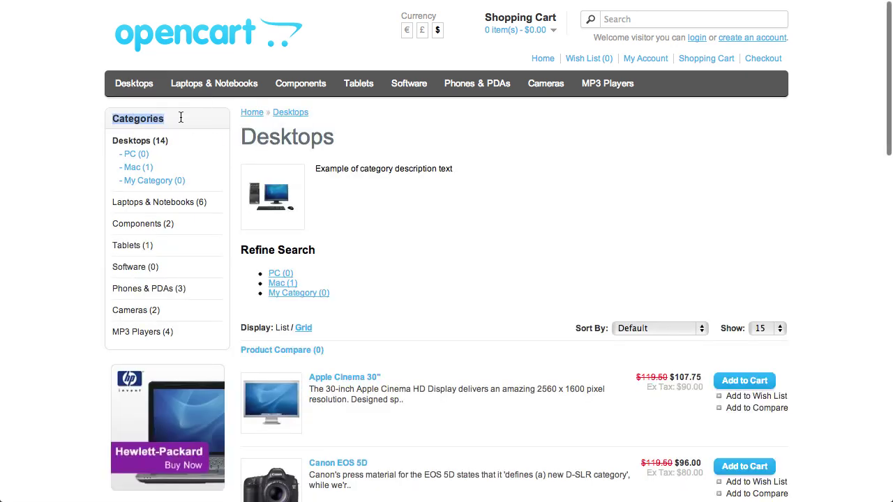
scroll(49, 150, down, 2)
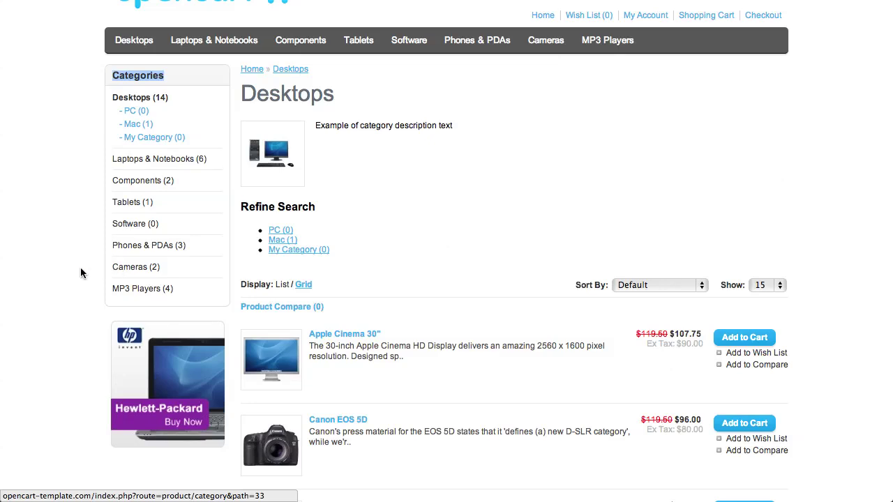
scroll(80, 269, up, 1)
scroll(80, 268, down, 4)
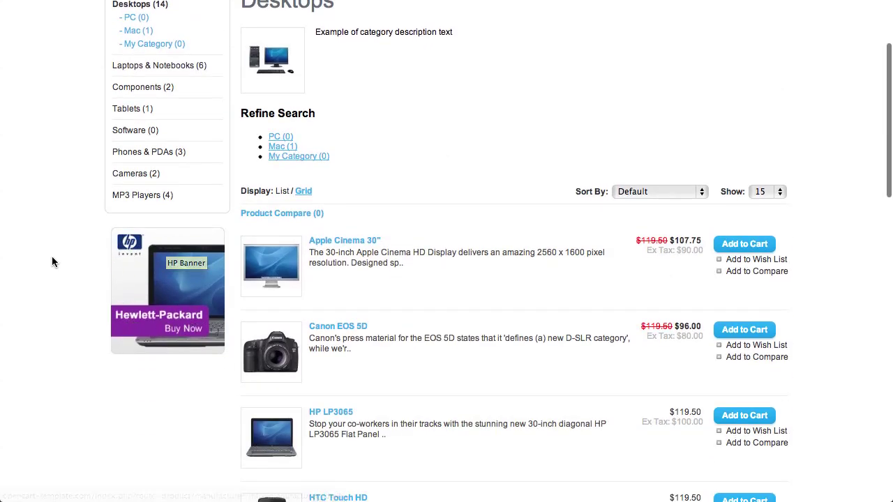
scroll(52, 262, up, 4)
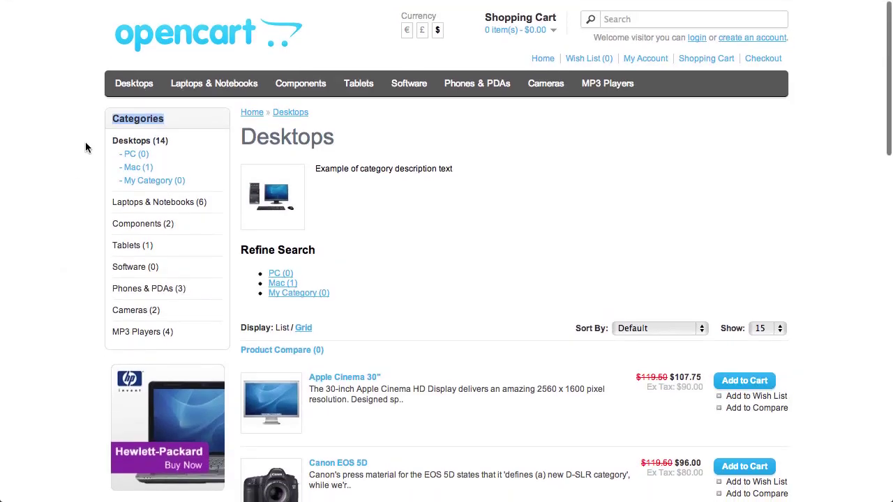
click(86, 147)
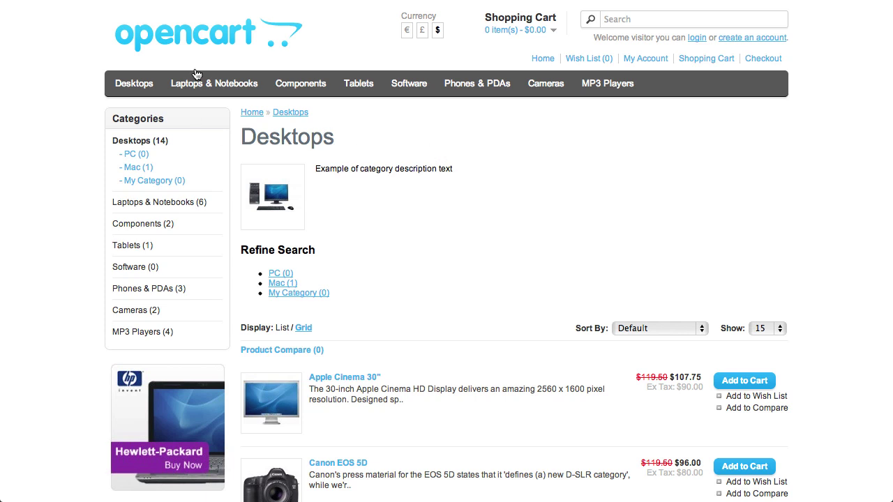
Switch to the admin and open the Extensions > Modules list.
mouse_move(209, 5)
click(71, 32)
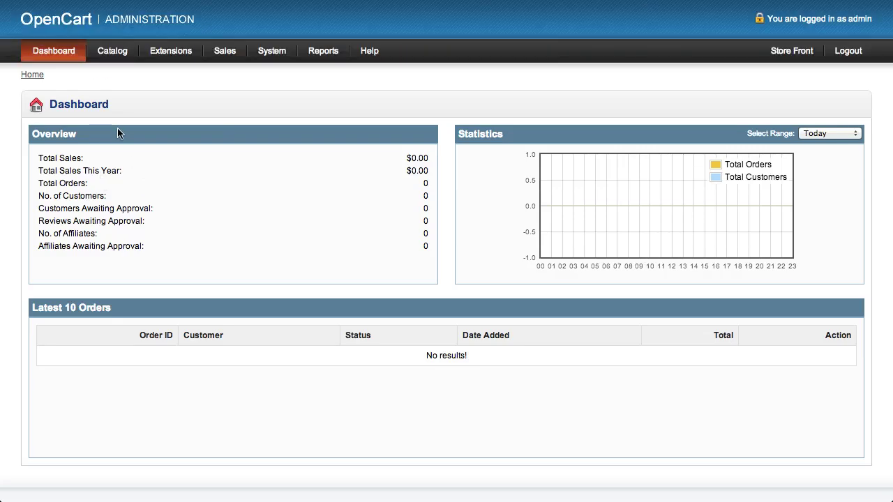
mouse_move(168, 53)
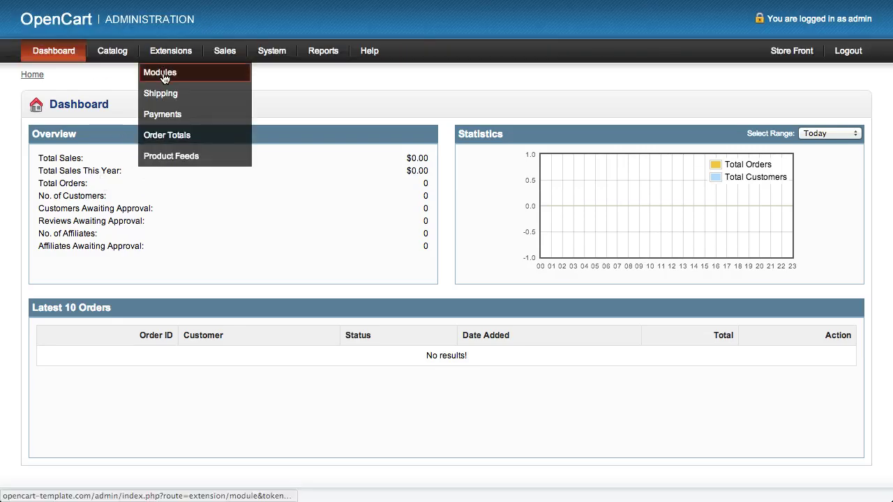
click(164, 77)
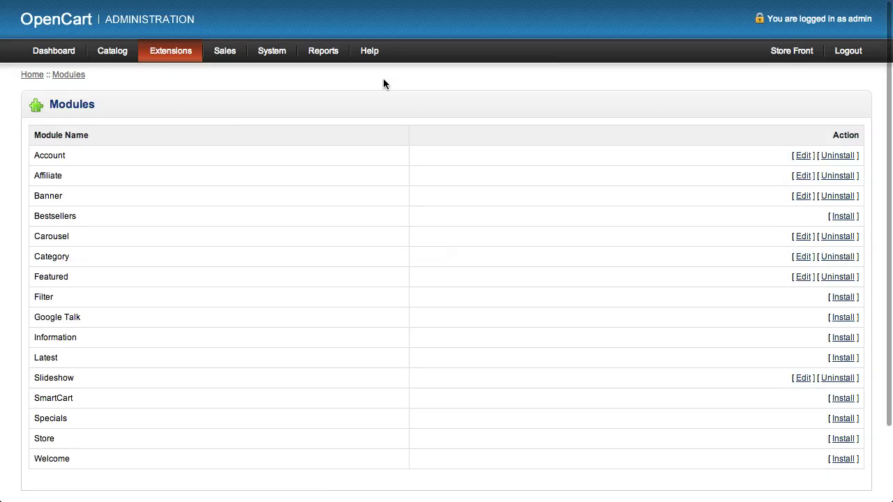
Install the Information module from the Modules list and open its Edit page.
scroll(358, 171, down, 2)
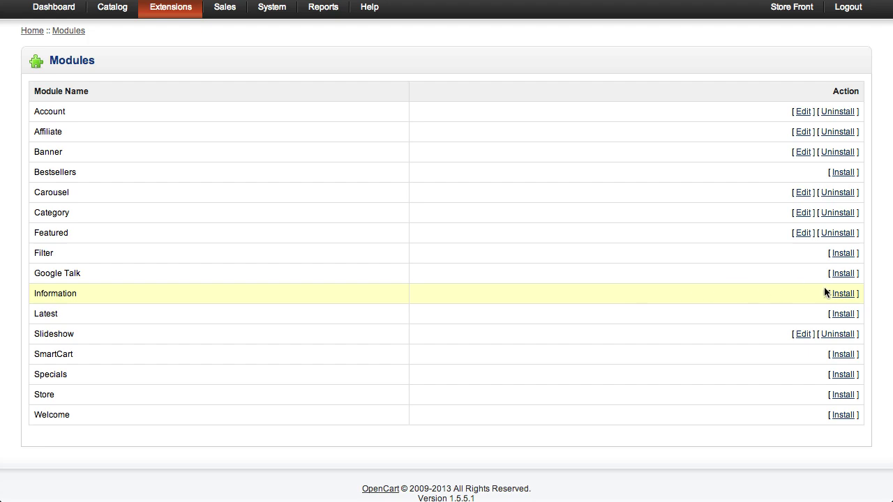
click(846, 294)
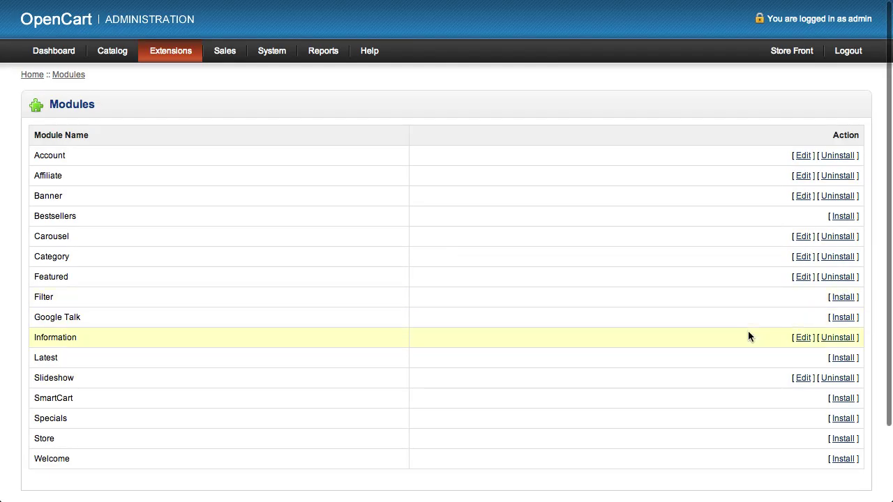
click(803, 339)
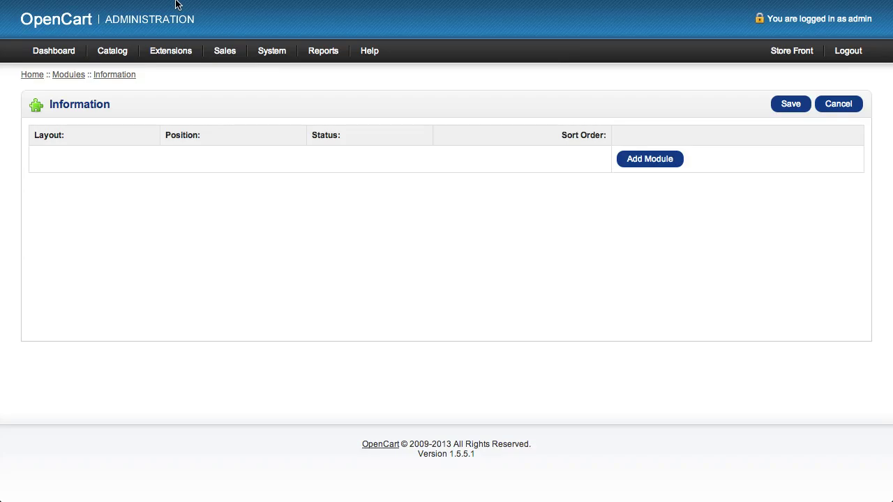
Return to the storefront Desktops page, pointing out the footer Information links and Categories heading.
mouse_move(172, 14)
click(174, 33)
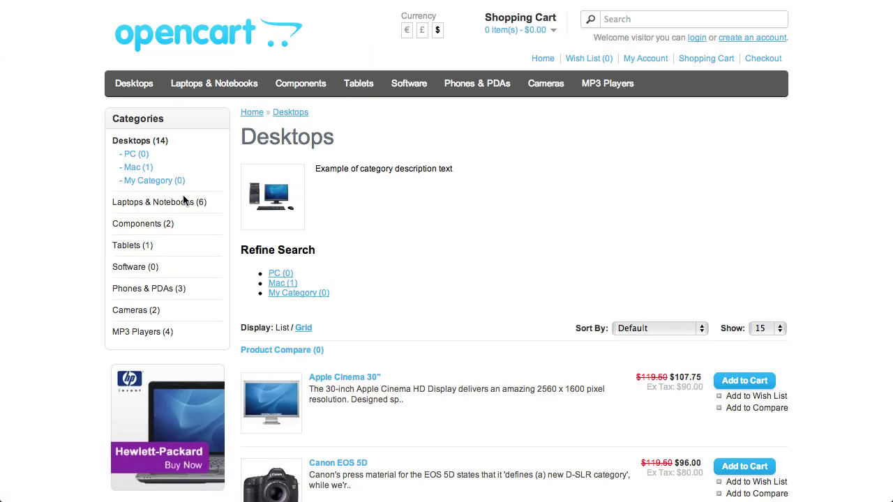
scroll(183, 200, down, 12)
scroll(183, 201, down, 5)
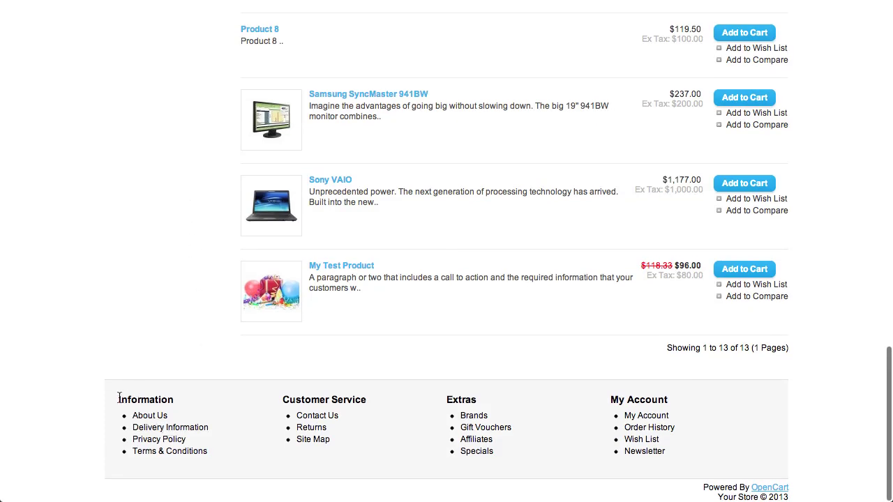
drag(119, 399, 211, 449)
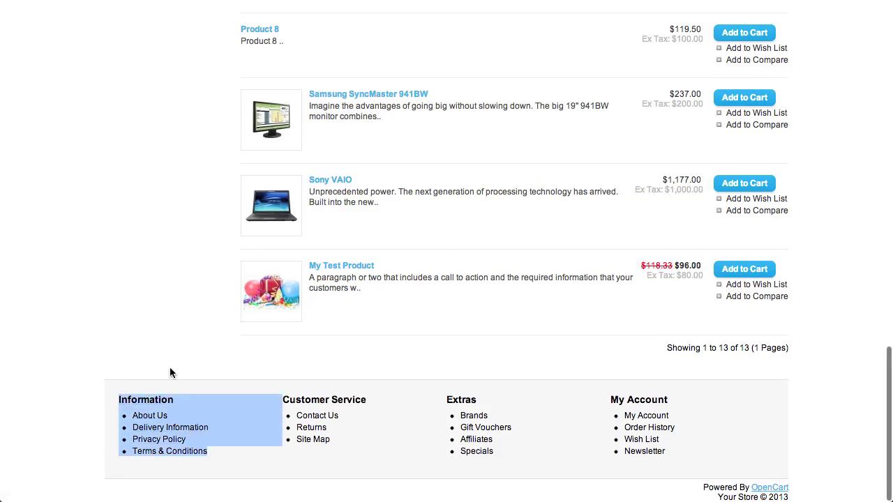
scroll(169, 388, up, 10)
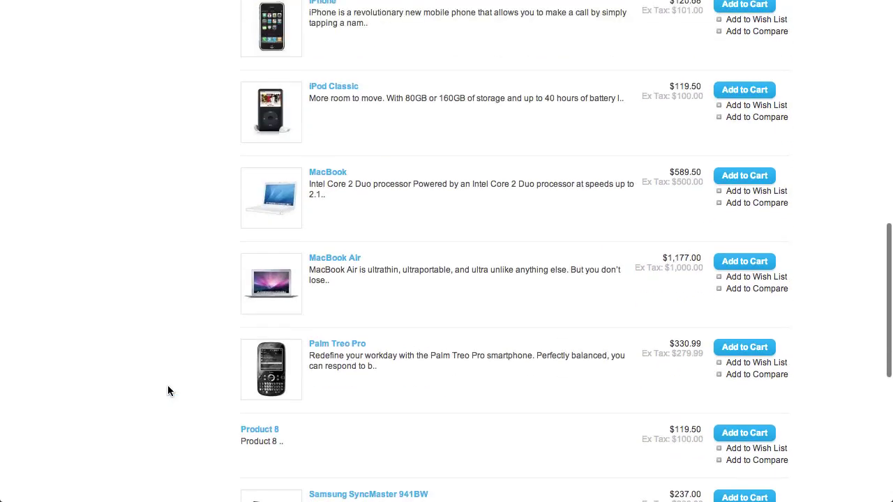
scroll(168, 390, up, 5)
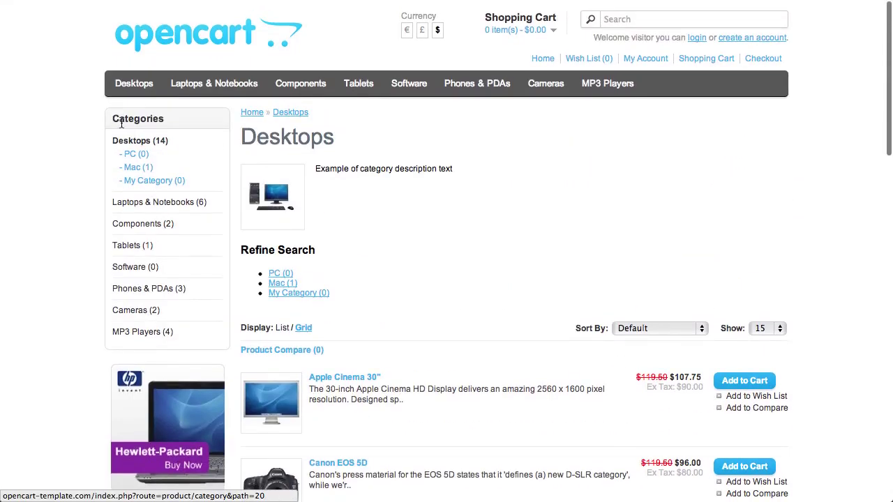
drag(112, 119, 175, 118)
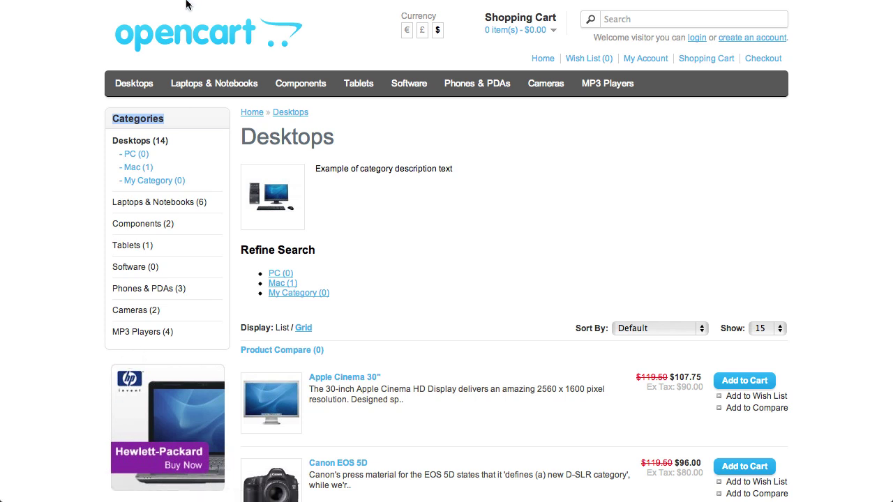
Add an Information module placement row on the Category layout in Column Left.
mouse_move(186, 4)
click(72, 34)
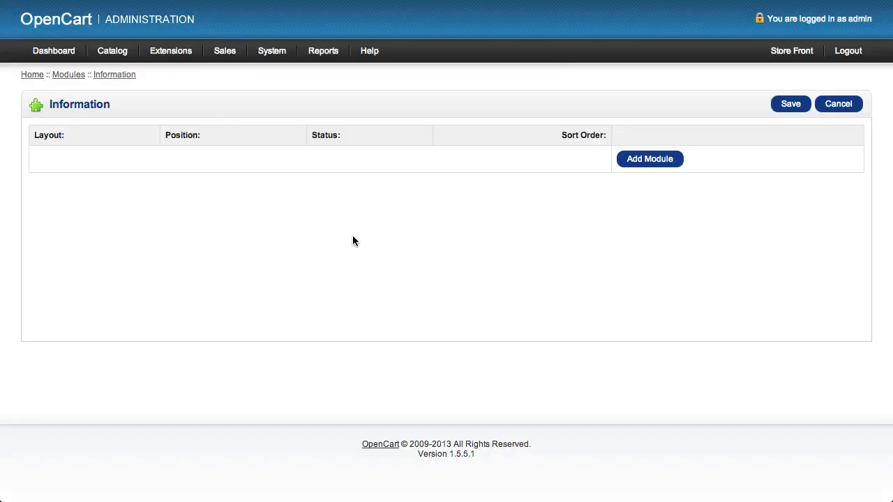
click(665, 161)
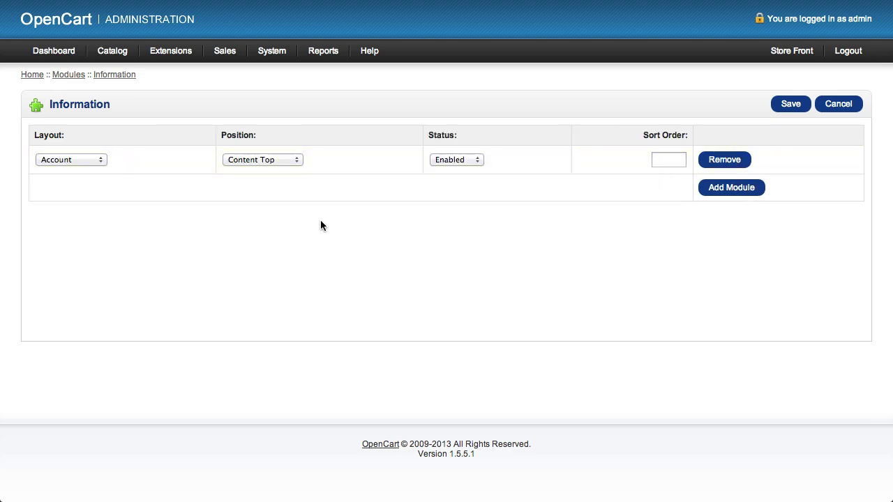
click(66, 160)
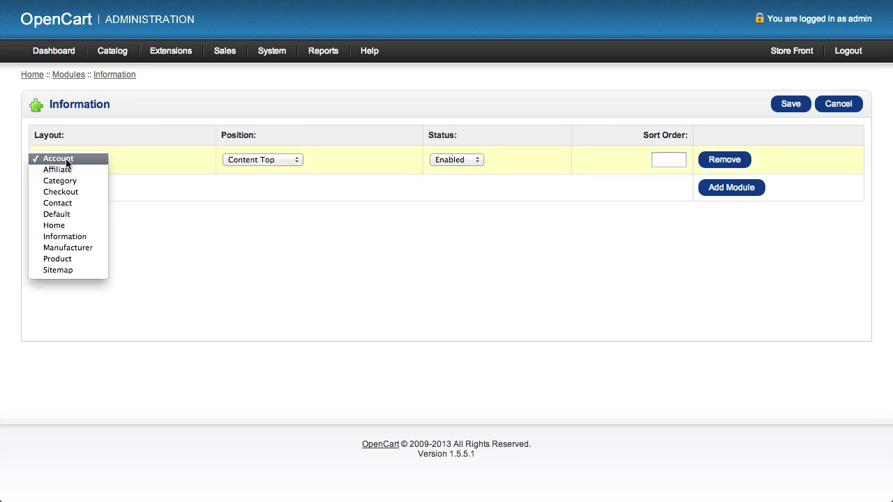
click(66, 183)
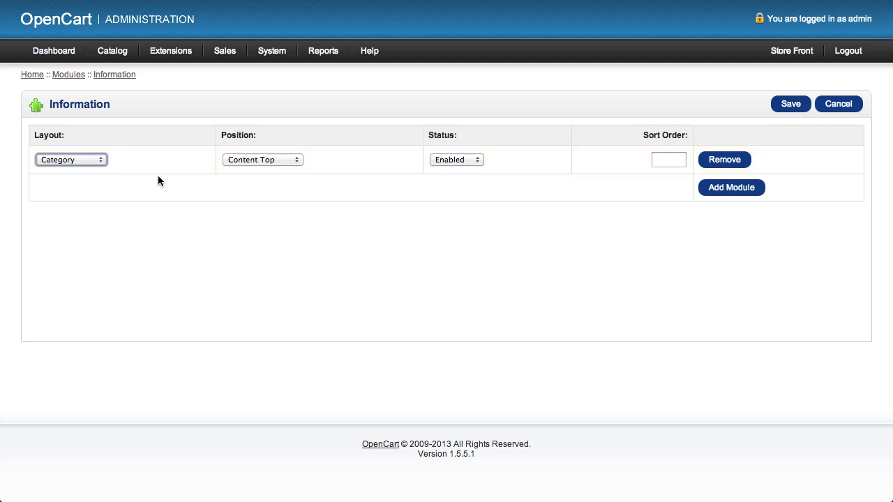
click(252, 162)
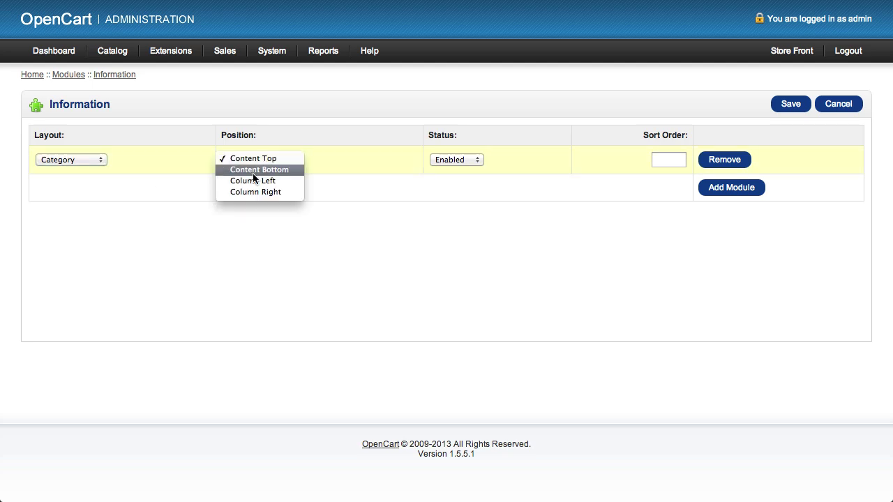
click(253, 180)
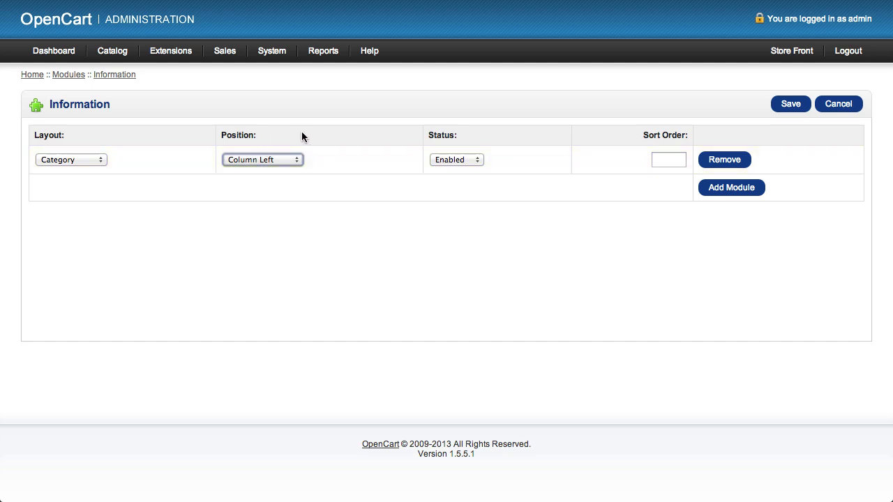
Keep the new row's status Enabled and set its sort order to 5.
click(455, 161)
click(453, 159)
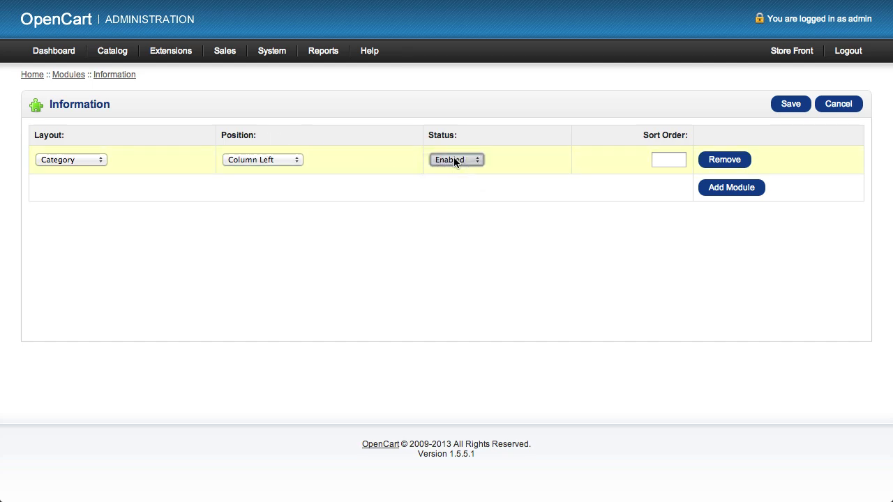
click(455, 159)
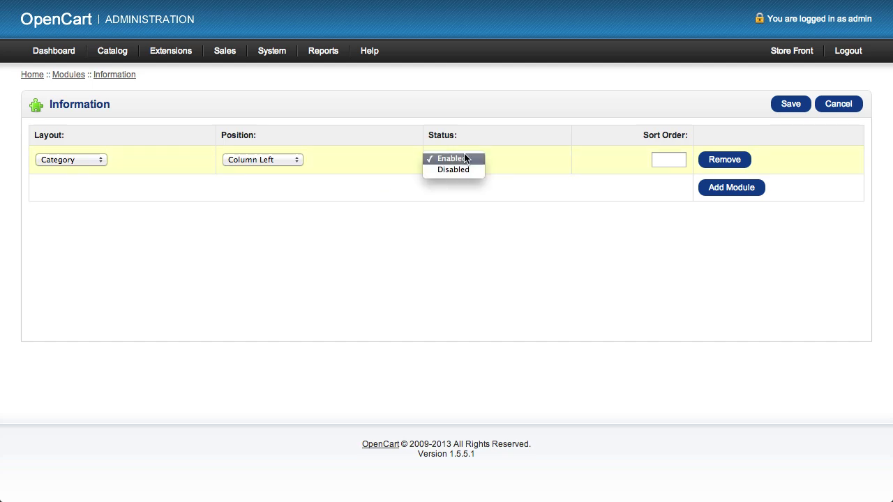
click(516, 147)
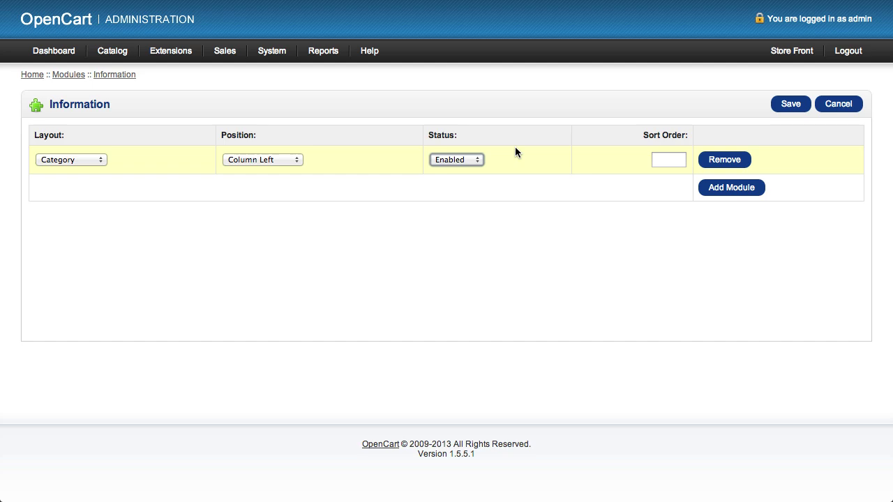
click(461, 160)
click(461, 160)
click(675, 162)
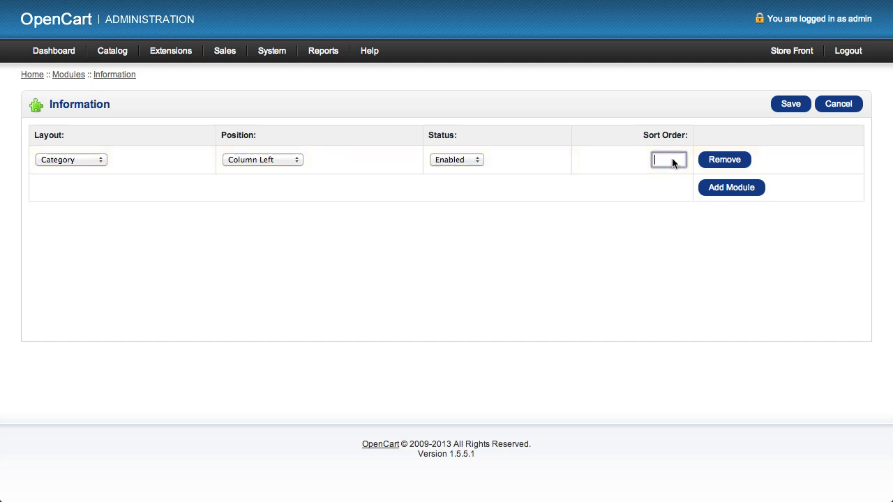
text(5)
click(608, 311)
Save the Information module and point out the success message on the Modules list.
click(789, 105)
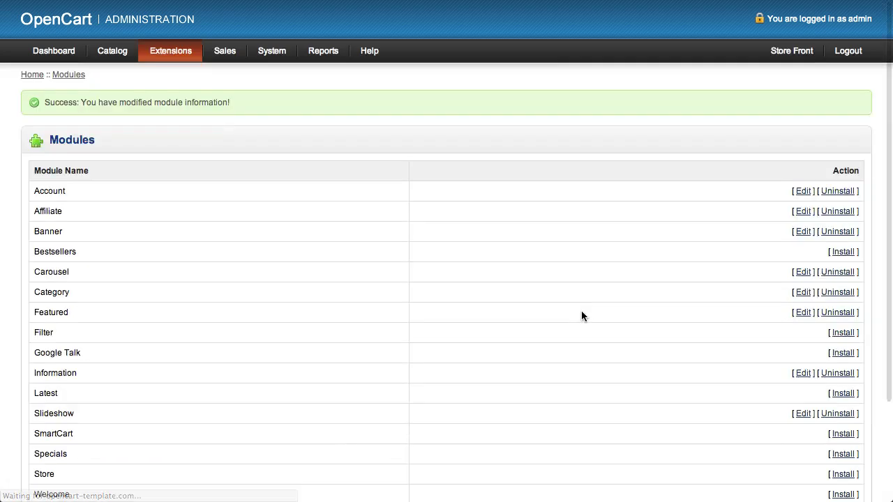
drag(45, 102, 242, 99)
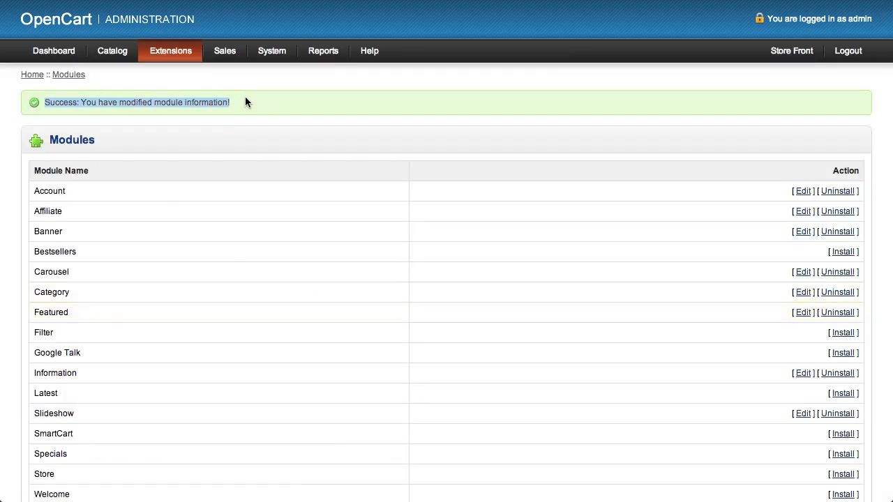
mouse_move(167, 6)
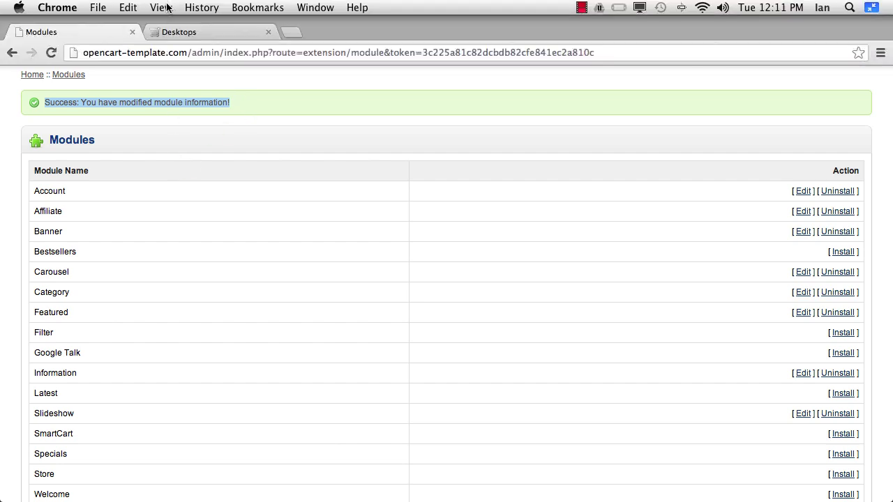
click(168, 32)
mouse_move(234, 89)
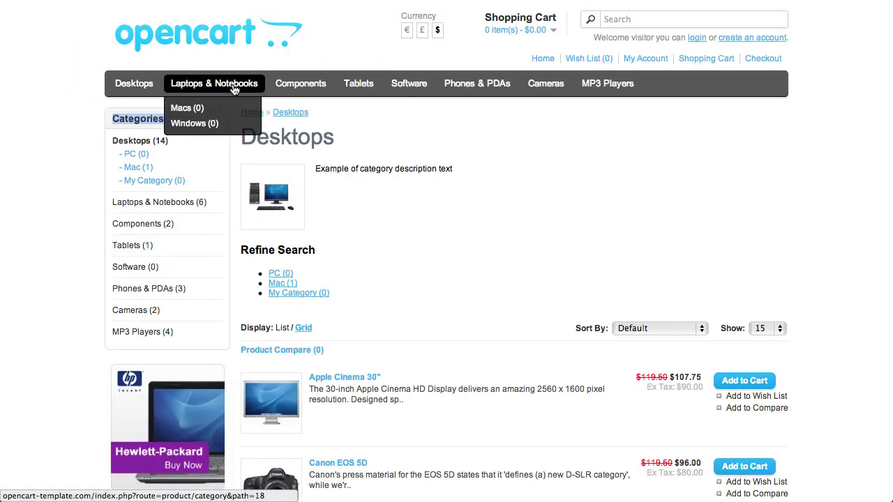
click(147, 85)
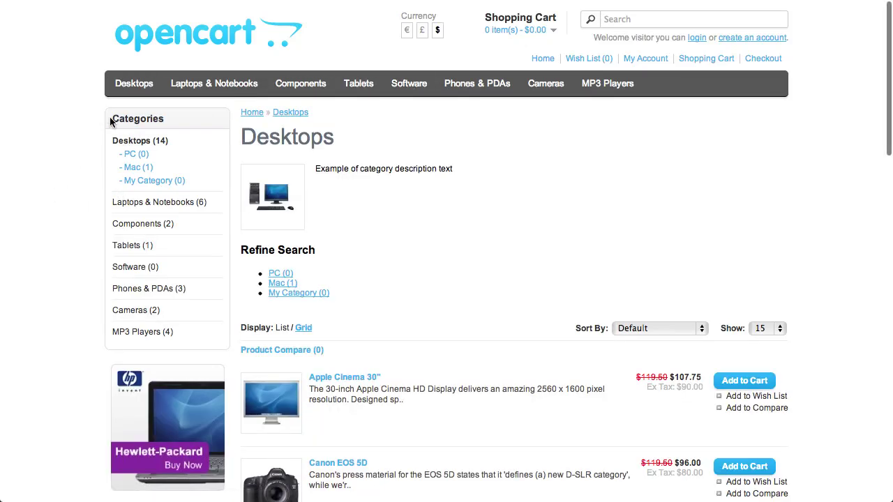
drag(109, 118, 210, 115)
scroll(37, 241, down, 5)
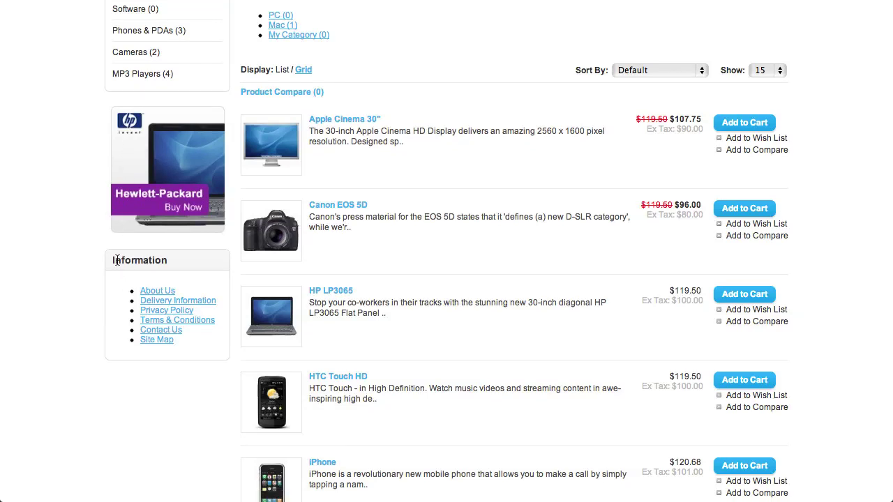
drag(110, 259, 171, 258)
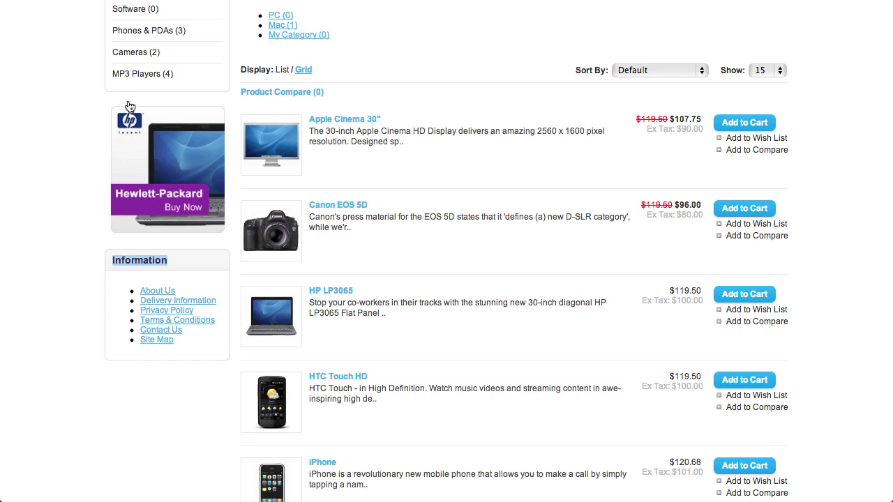
scroll(108, 142, up, 5)
mouse_move(93, 3)
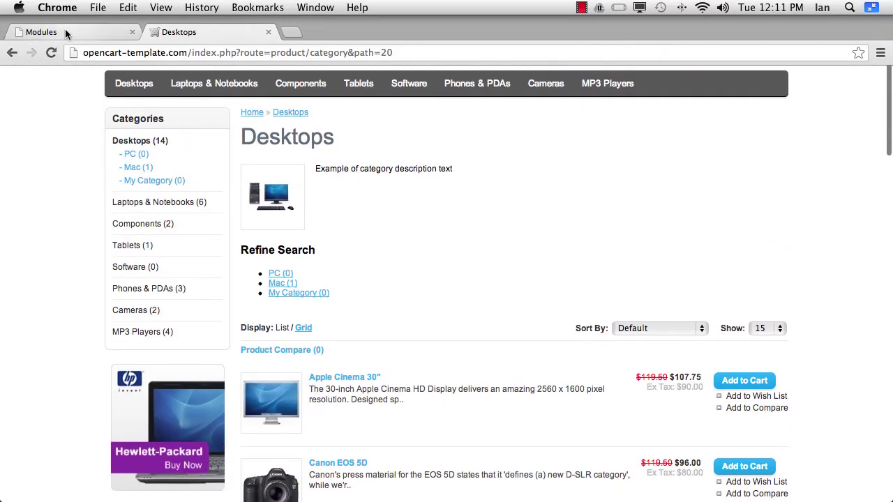
click(65, 29)
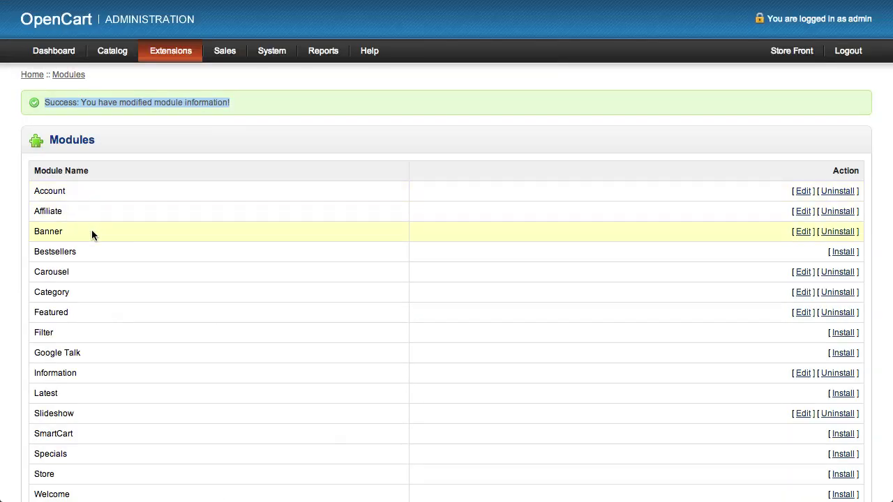
Change the HP Products banner module's sort order from 3 to 10 and save it.
click(804, 232)
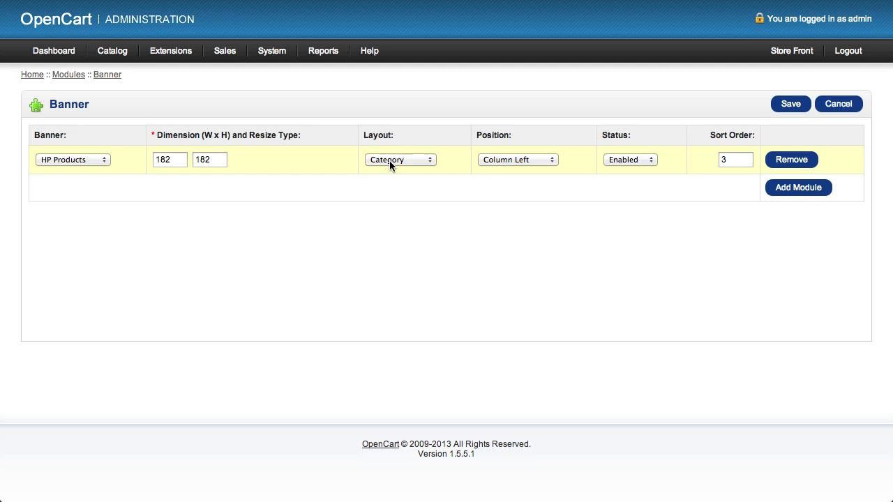
click(736, 160)
double_click(736, 160)
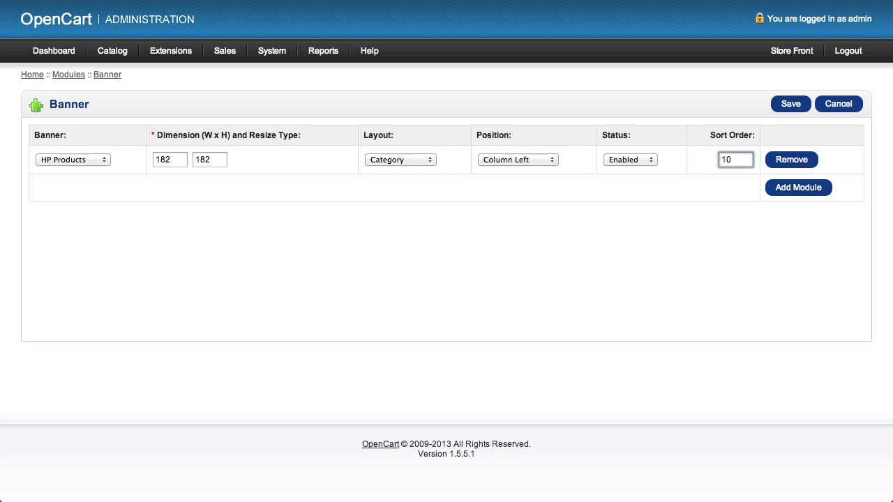
click(780, 105)
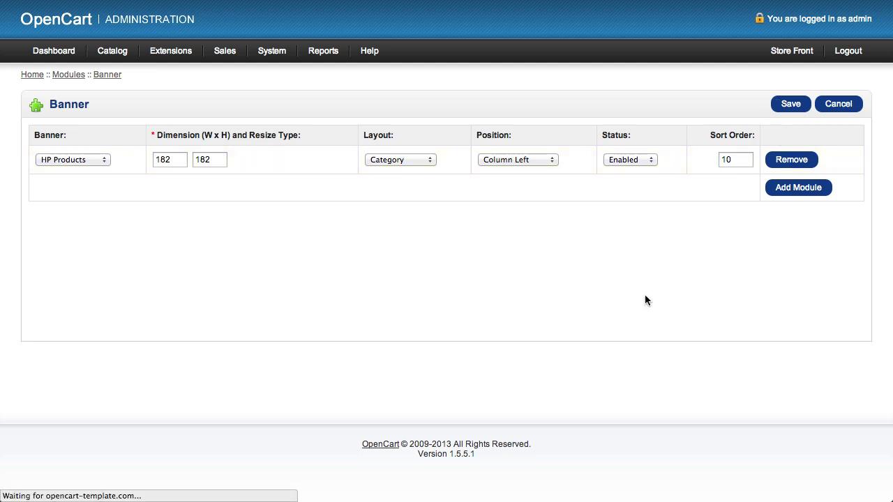
mouse_move(90, 4)
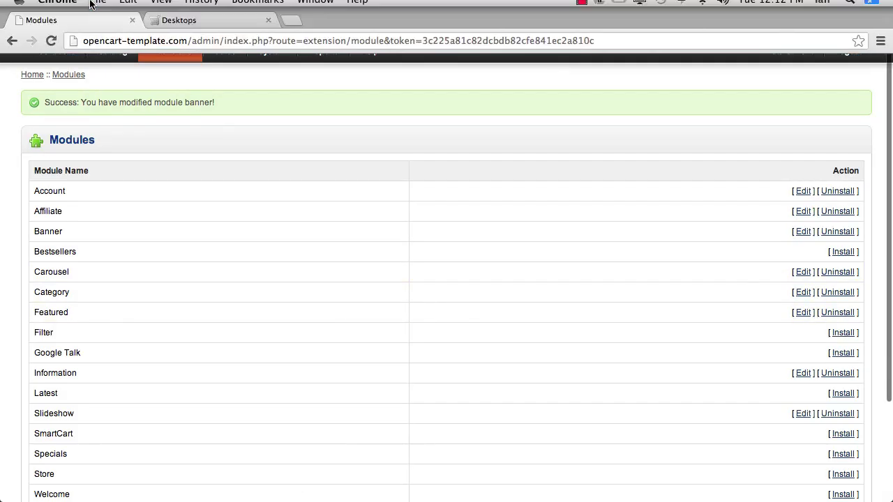
click(186, 35)
click(215, 87)
scroll(61, 191, down, 3)
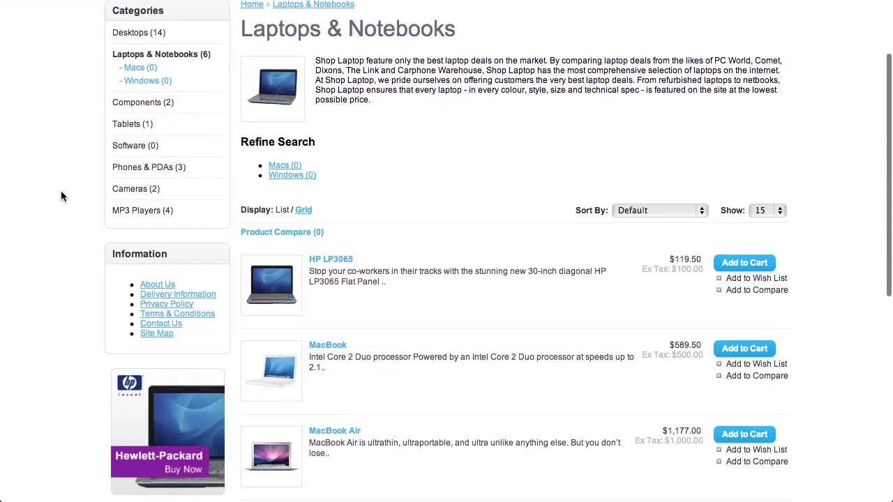
drag(172, 253, 110, 252)
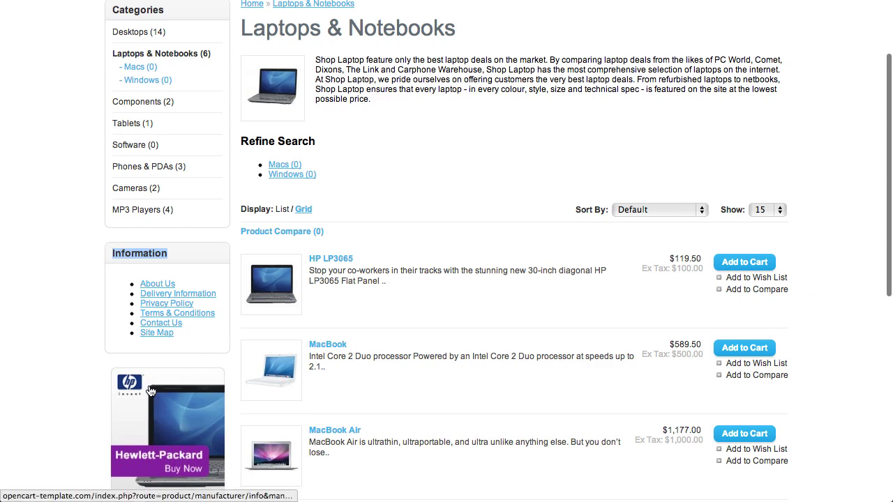
scroll(150, 402, down, 2)
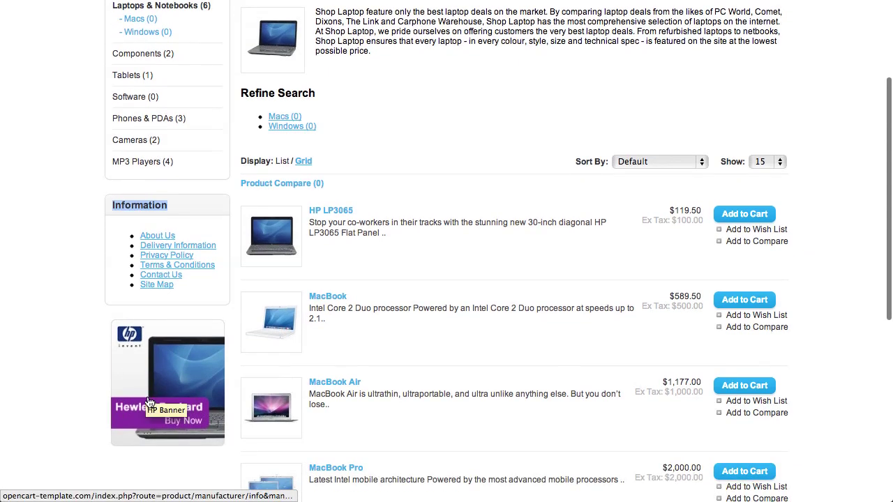
scroll(185, 341, up, 5)
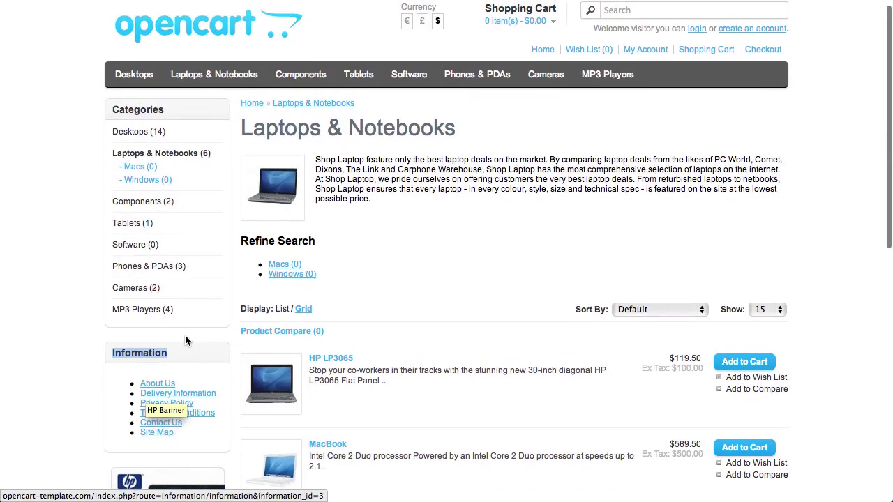
click(189, 354)
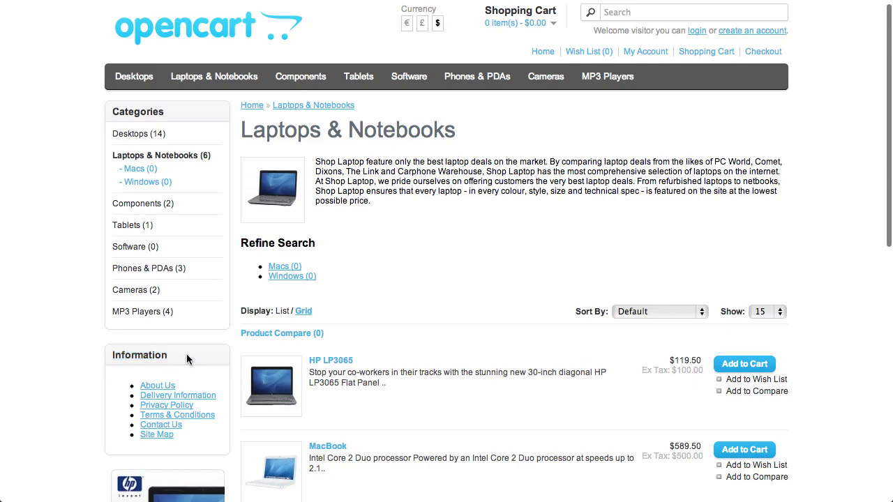
drag(186, 354, 107, 354)
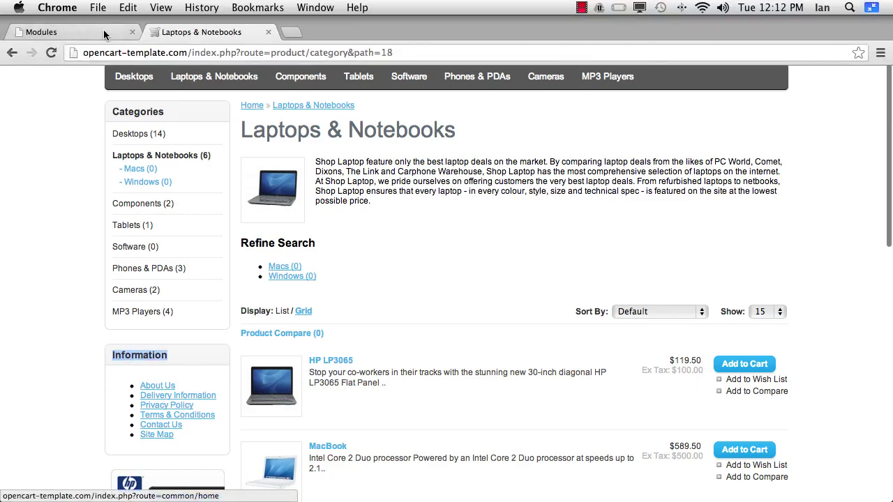
click(139, 39)
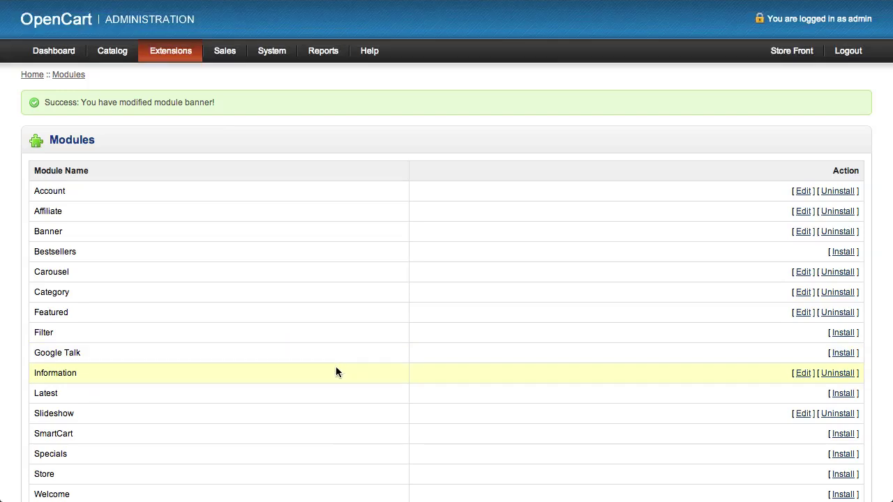
Add a Product layout, Column Right, sort order 0 placement to the Information module and save.
click(804, 373)
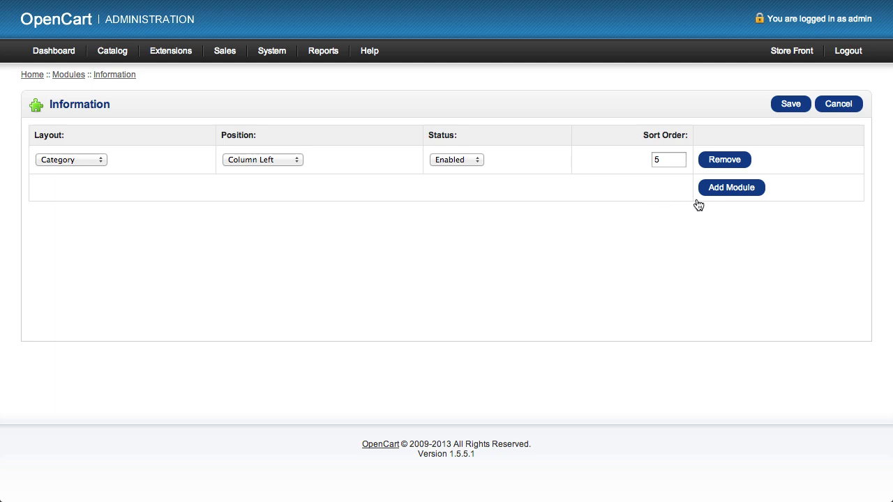
click(706, 189)
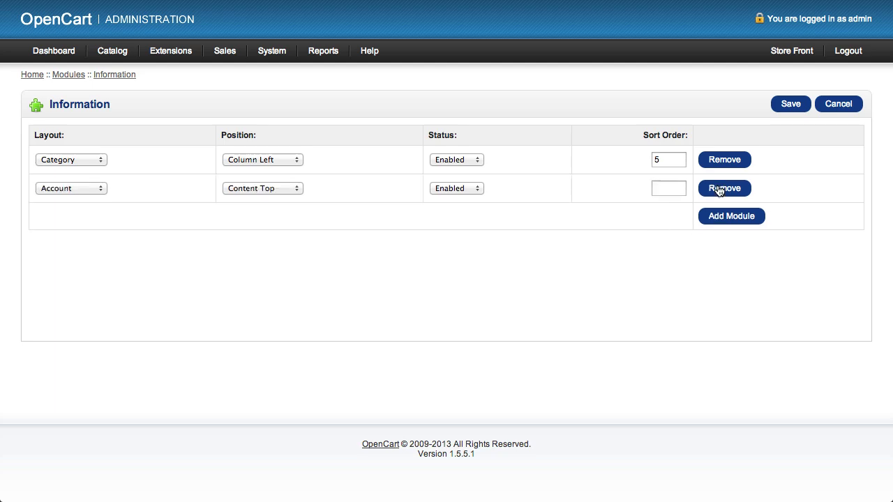
click(61, 188)
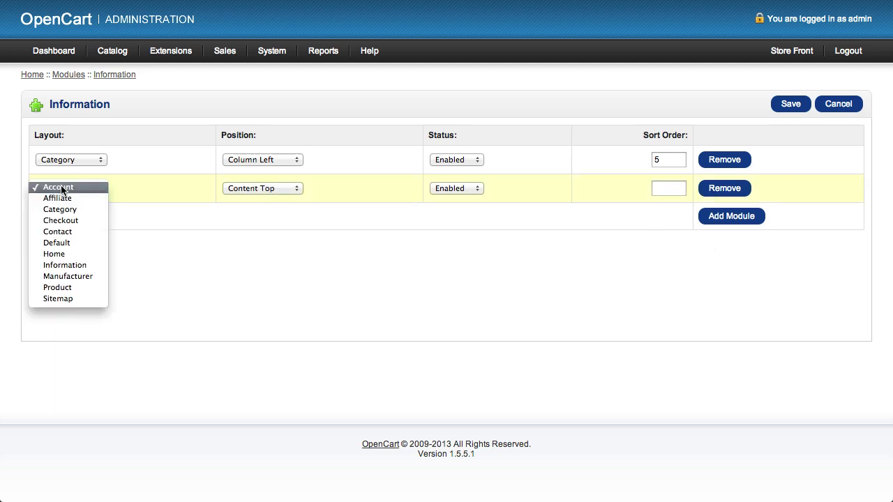
click(59, 289)
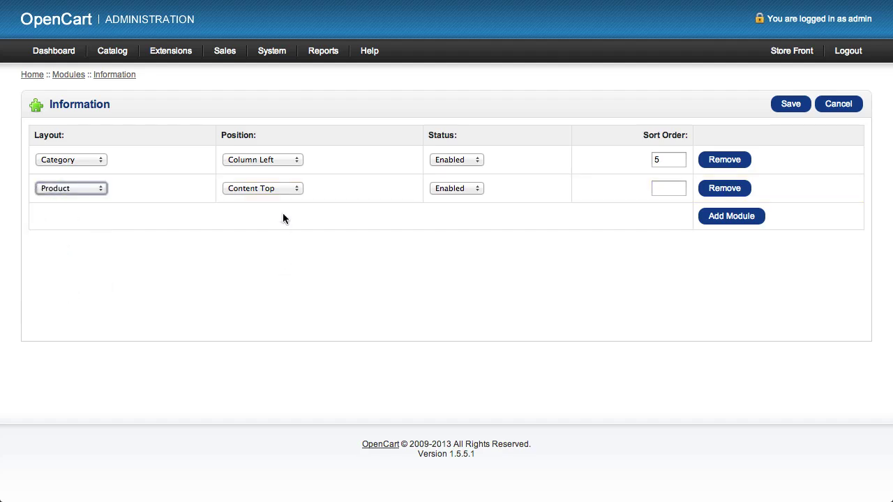
click(256, 189)
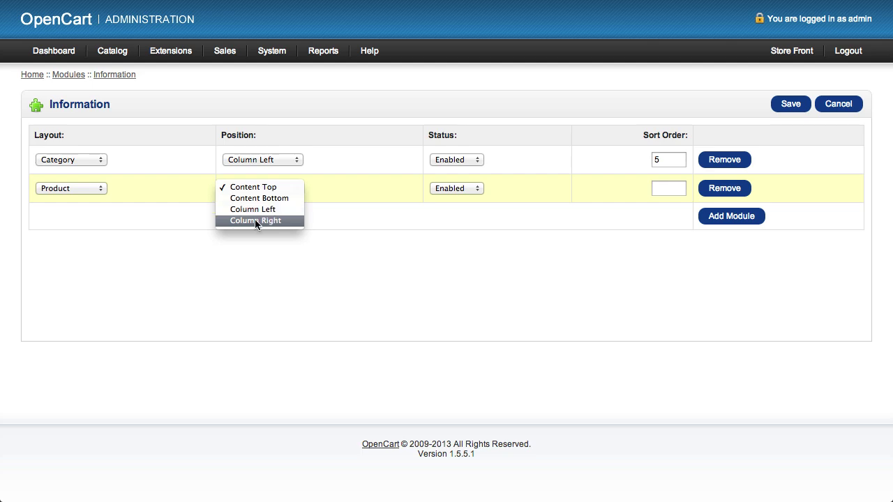
click(256, 220)
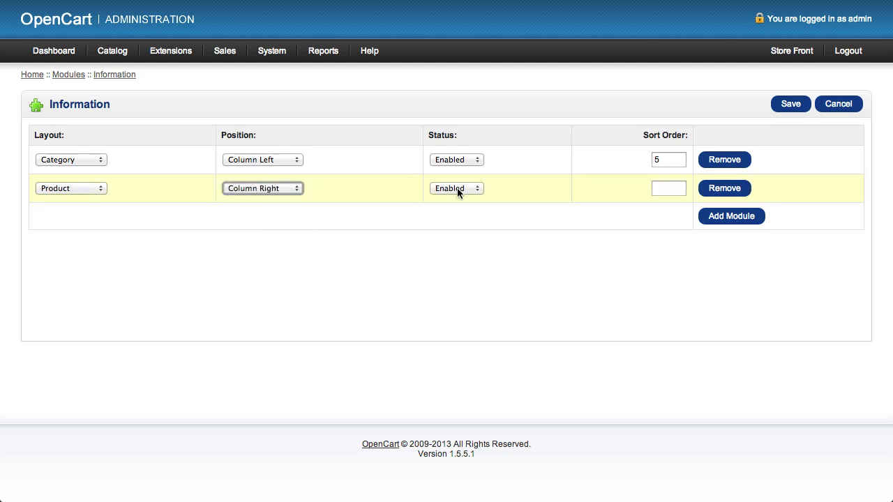
click(658, 188)
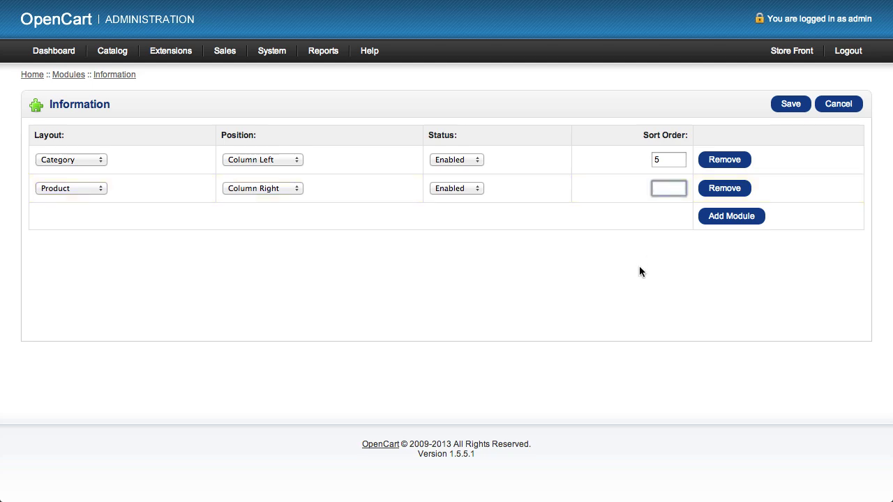
text(0)
click(791, 105)
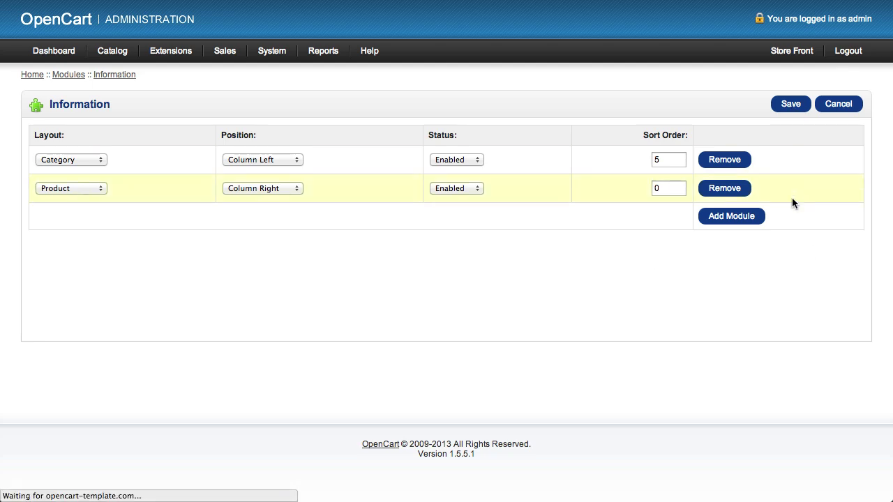
drag(233, 103, 40, 104)
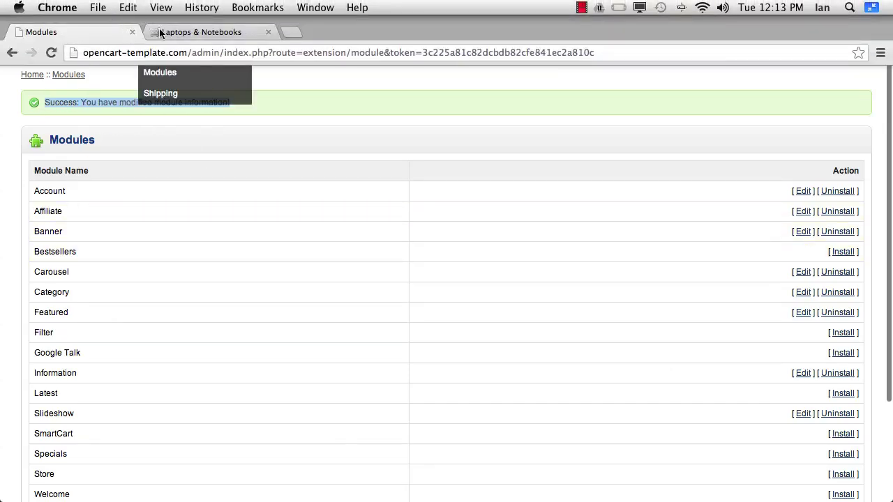
click(168, 34)
mouse_move(303, 77)
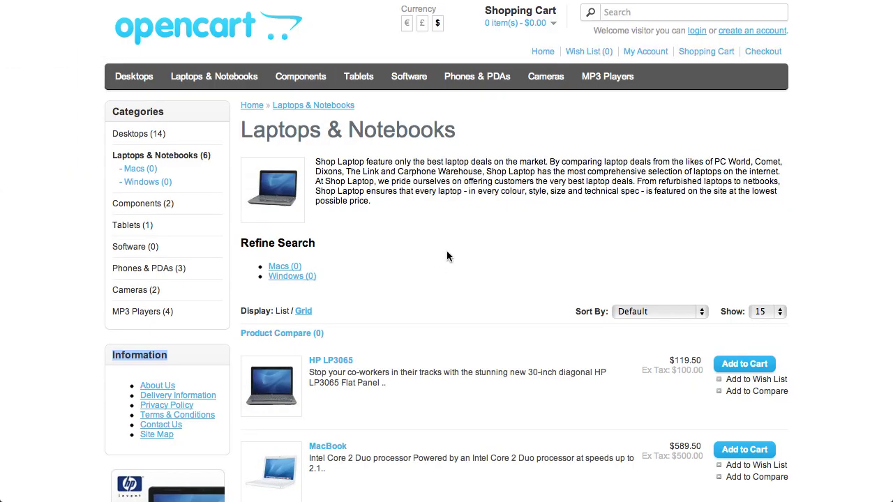
scroll(448, 255, down, 3)
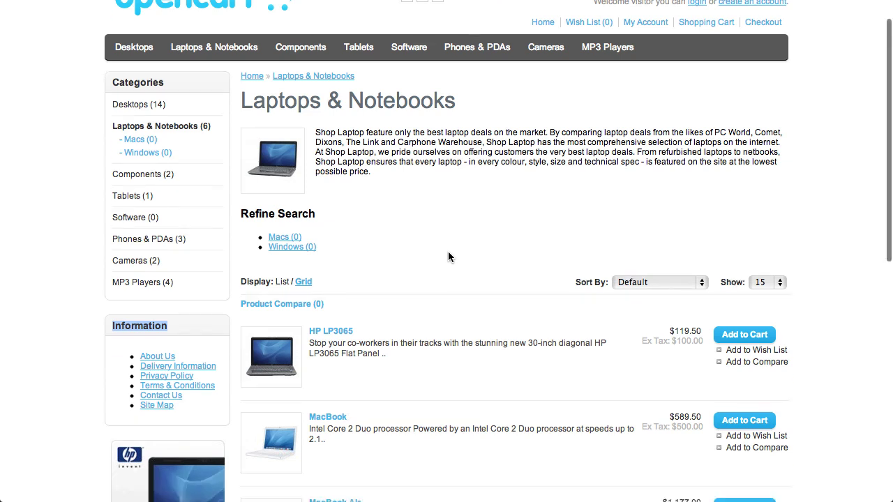
click(280, 267)
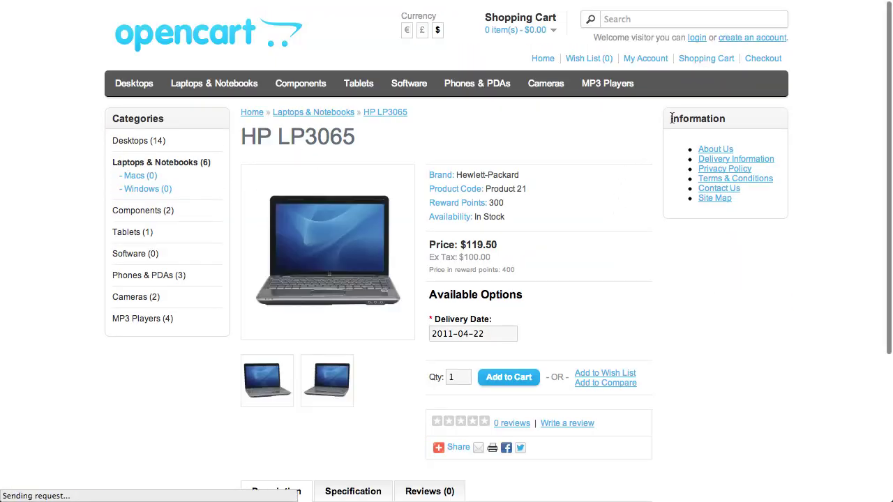
drag(672, 118, 730, 117)
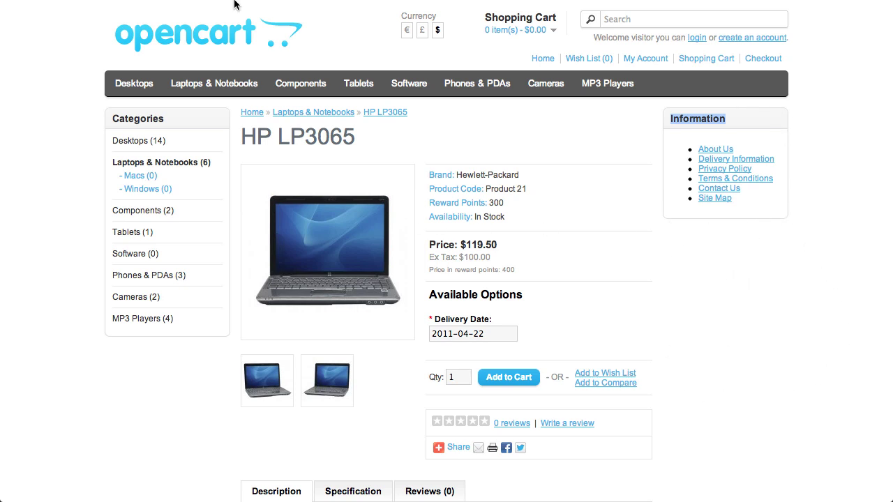
mouse_move(233, 6)
click(75, 30)
scroll(374, 288, down, 2)
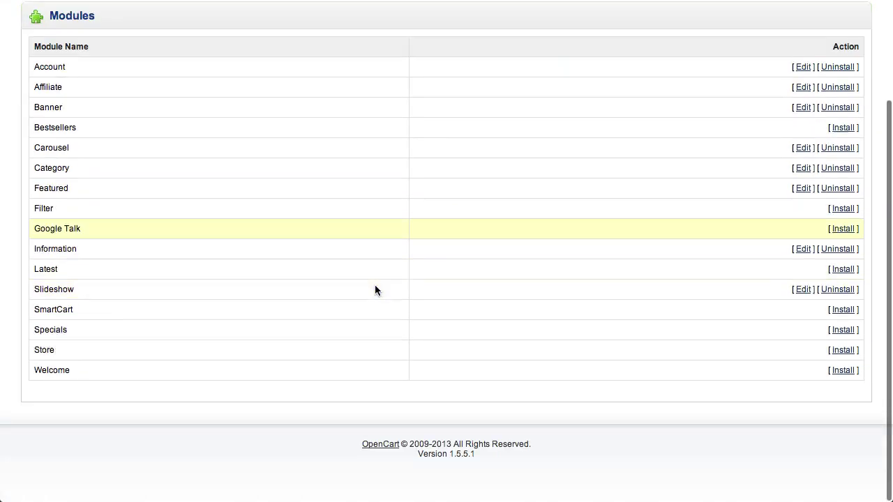